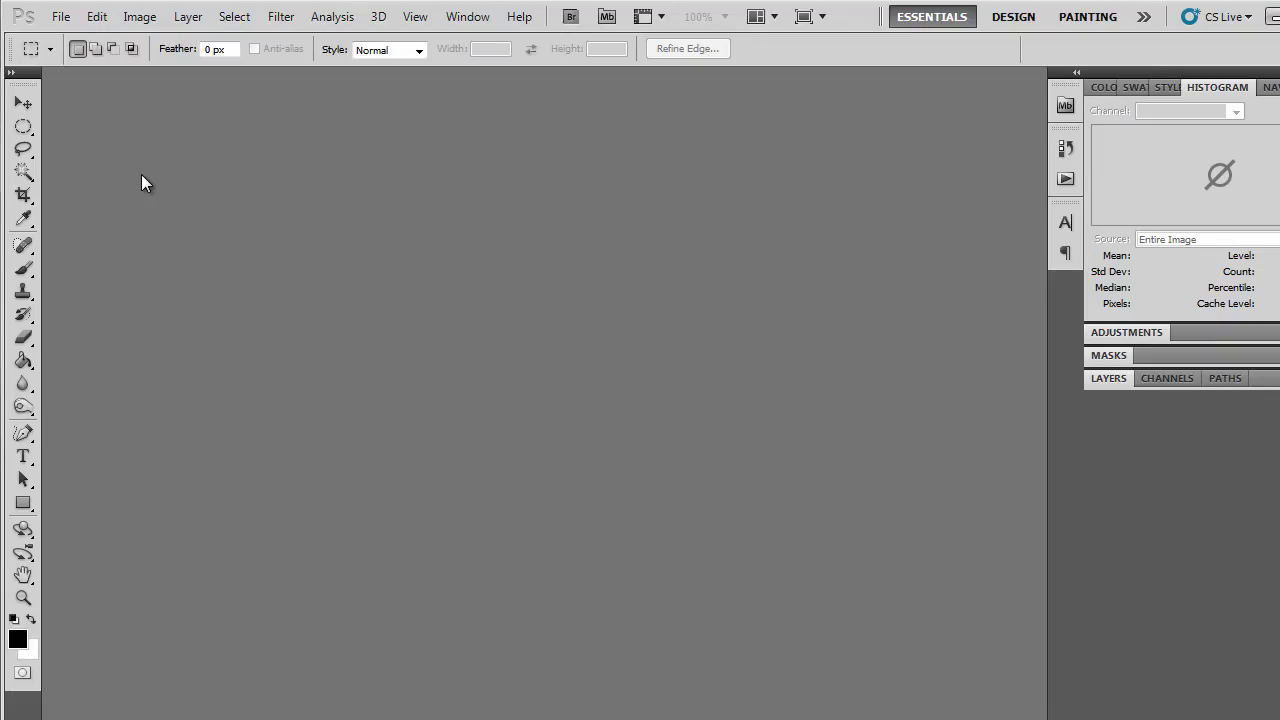
# In the Open dialog, preview _DSC2506.NEF, _DSC2508.NEF and _DSC2510.NEF in the tommytemp folder.
pyautogui.click(61, 17)
pyautogui.click(76, 56)
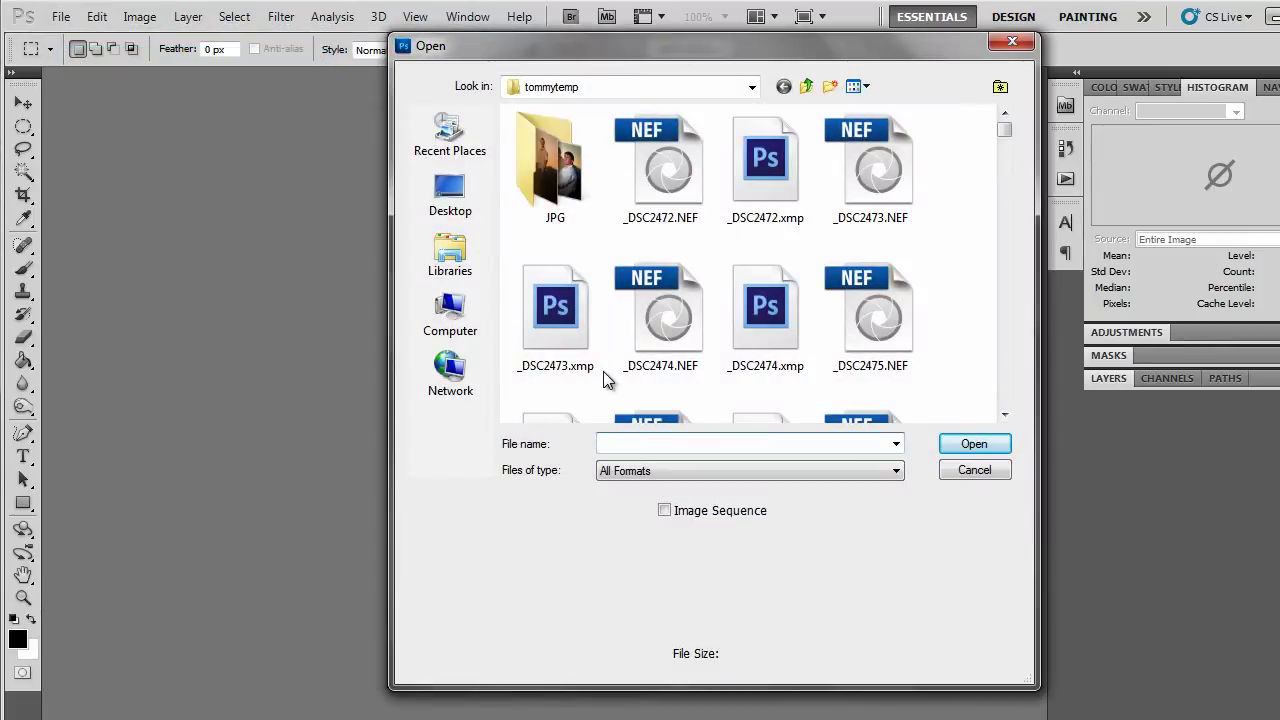
pyautogui.scroll(-3, 990, 418)
pyautogui.click(1008, 414)
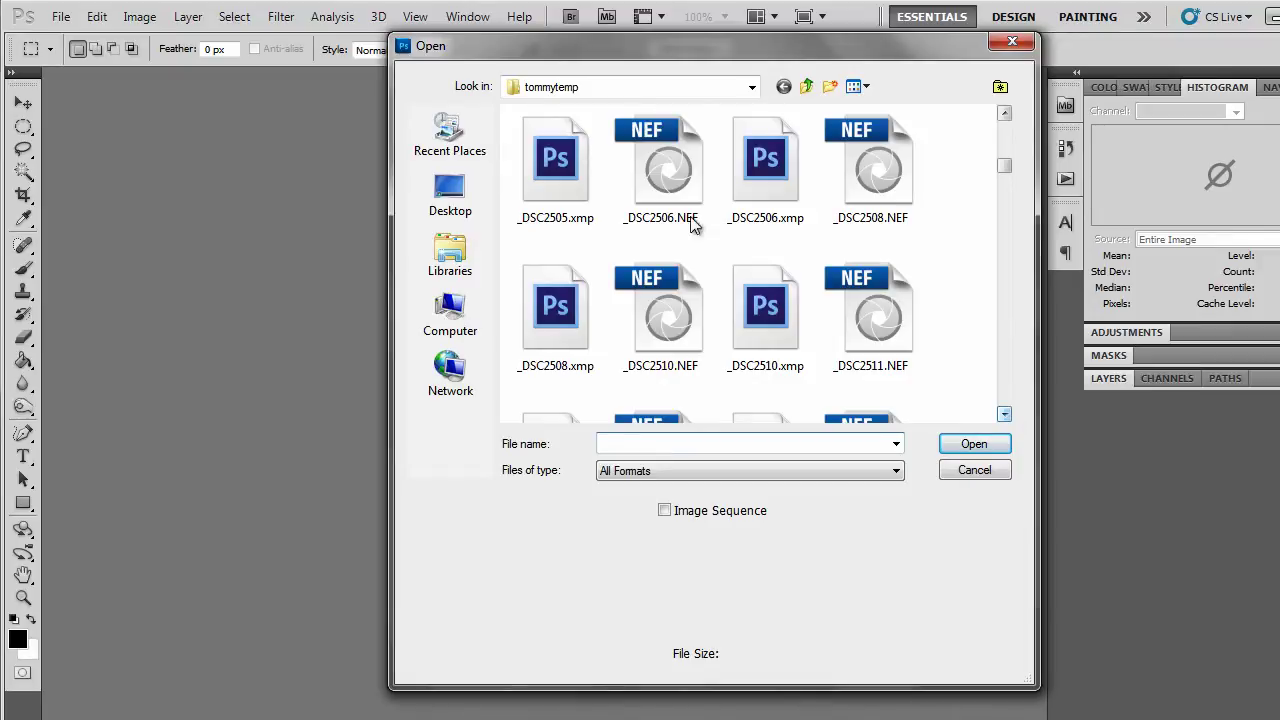
pyautogui.click(668, 185)
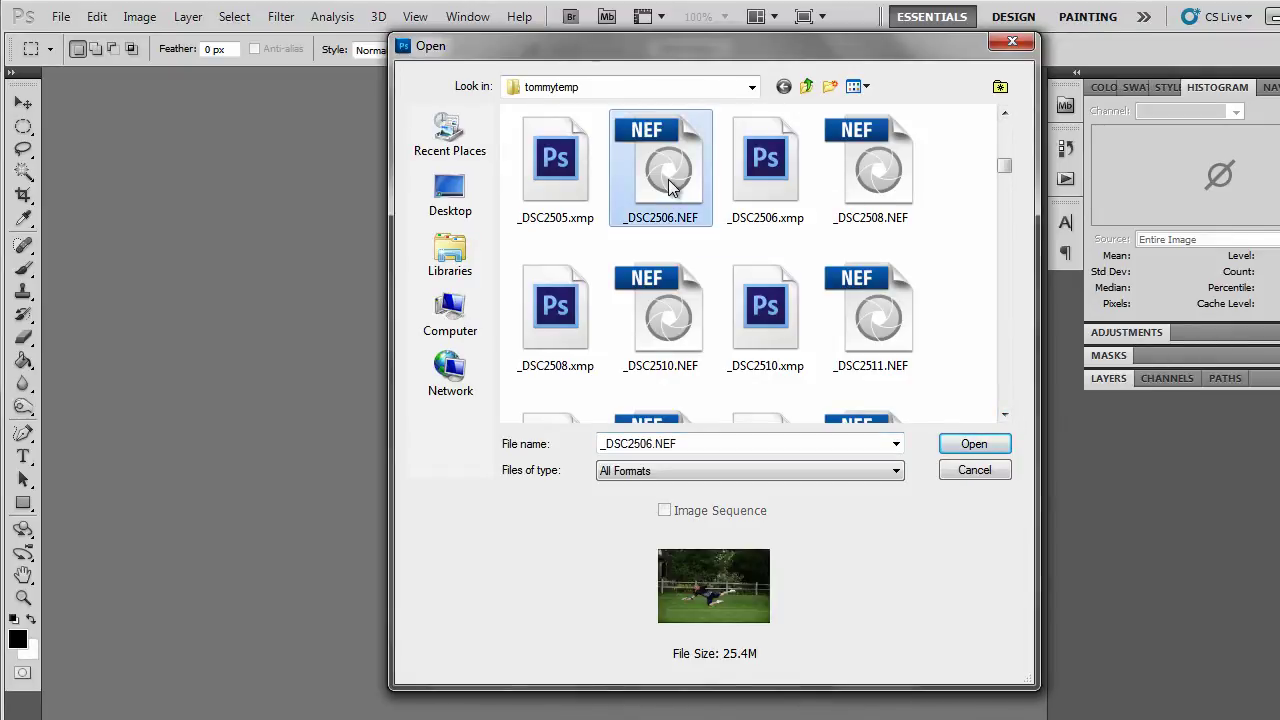
pyautogui.click(896, 193)
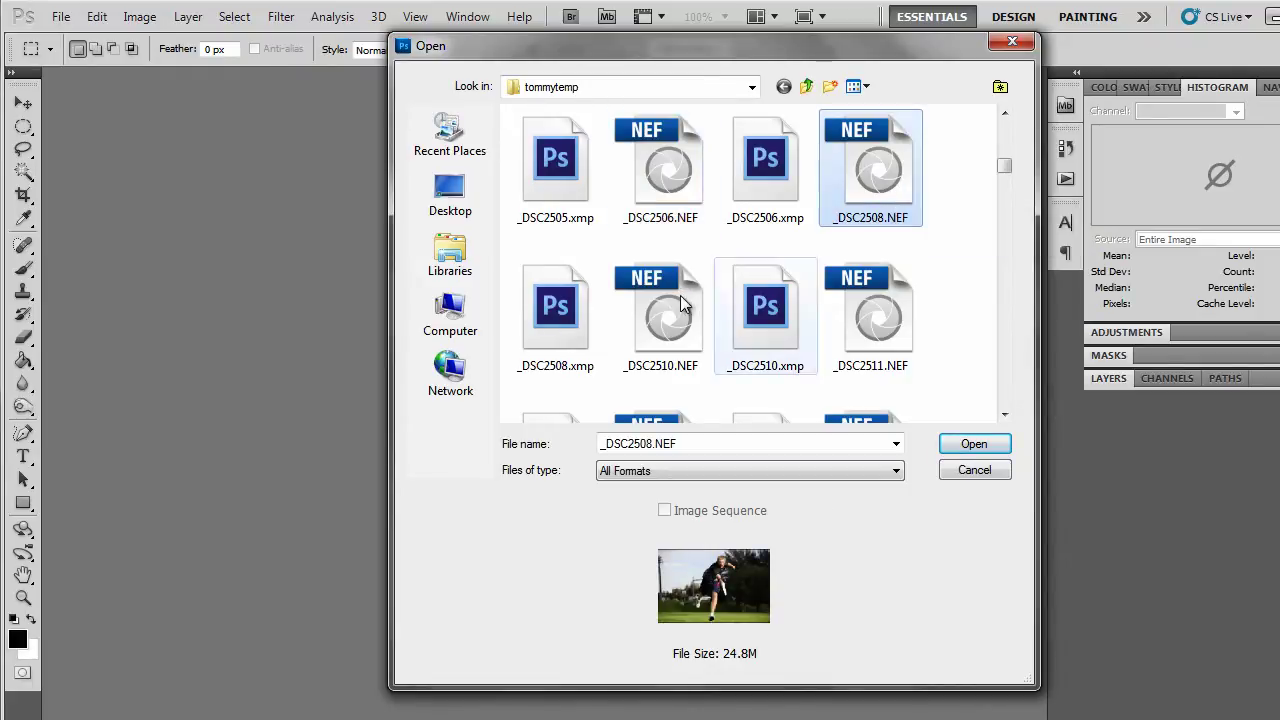
pyautogui.click(655, 340)
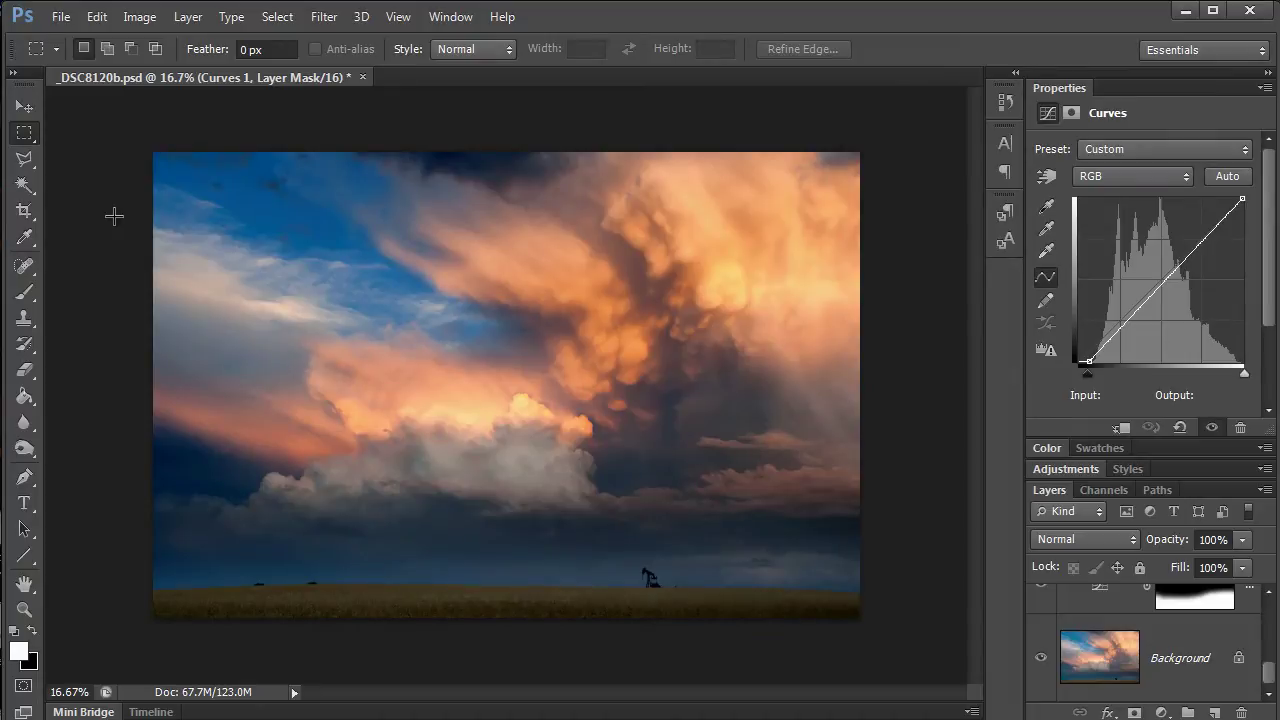
# Check _DSC1925, _DSC1922 and _DSC1930.NEF for previews in the Open dialog, then cancel without opening.
pyautogui.click(61, 17)
pyautogui.click(82, 58)
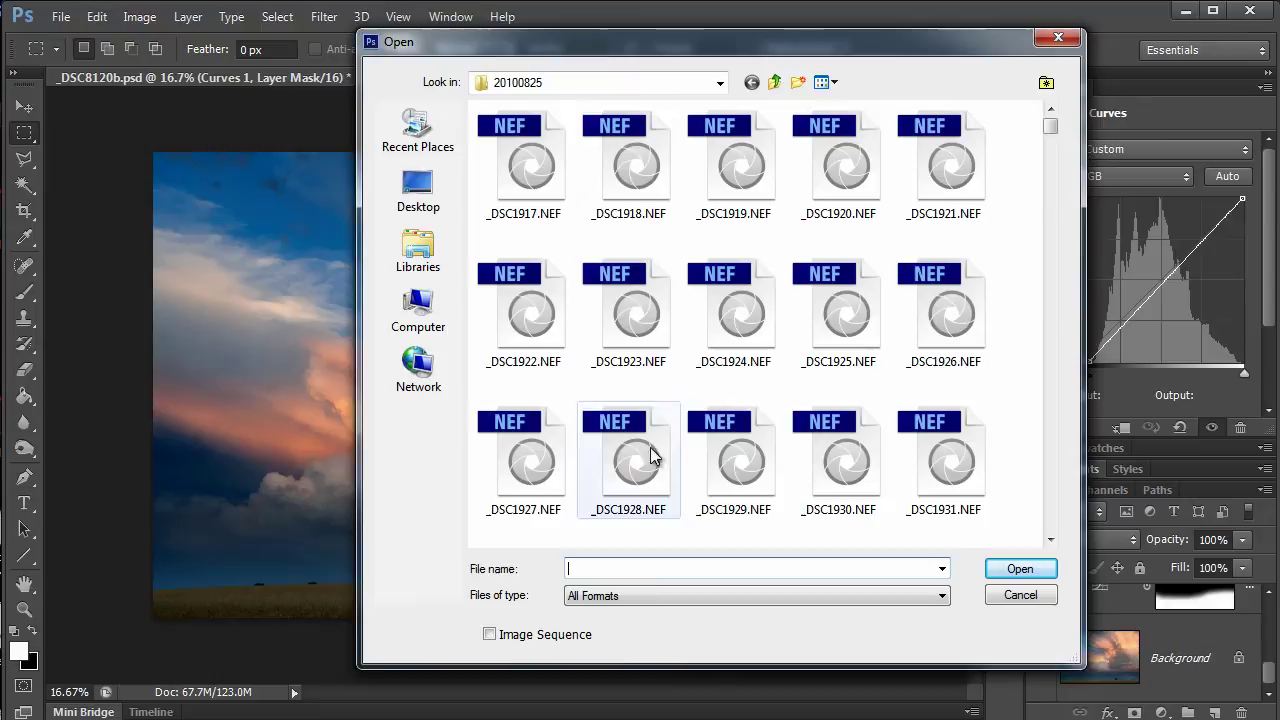
pyautogui.click(846, 326)
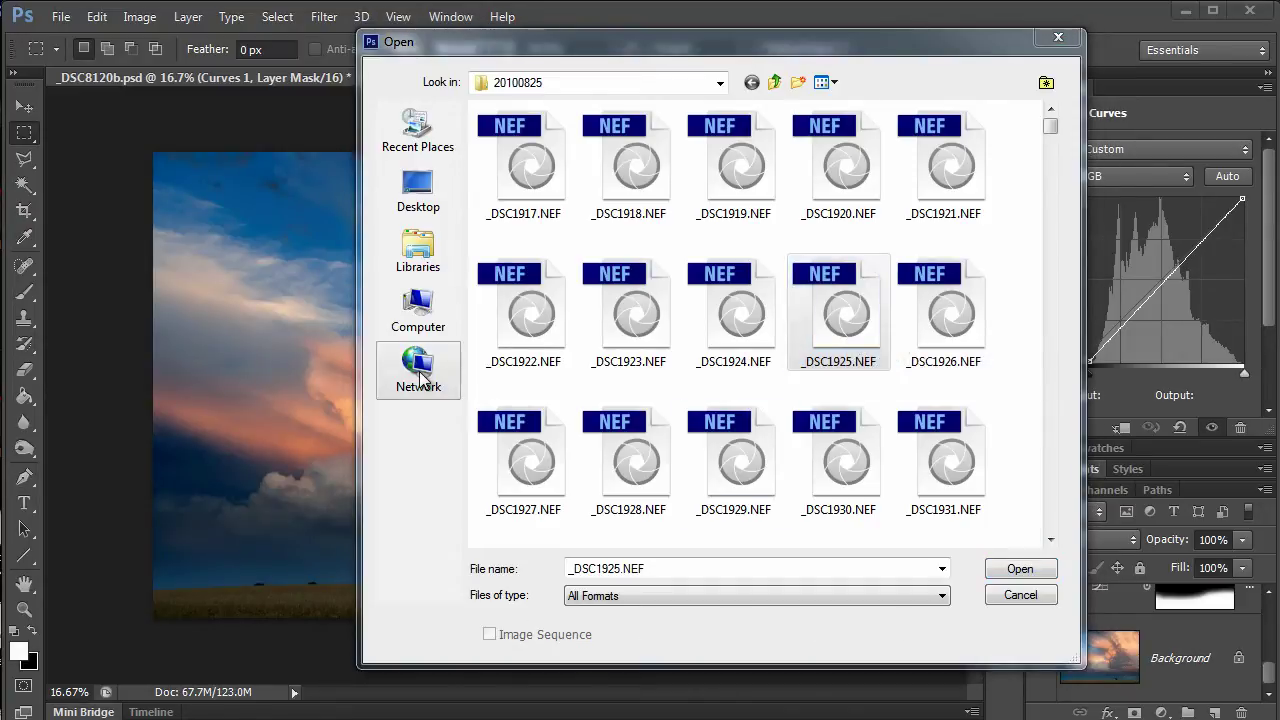
pyautogui.click(530, 330)
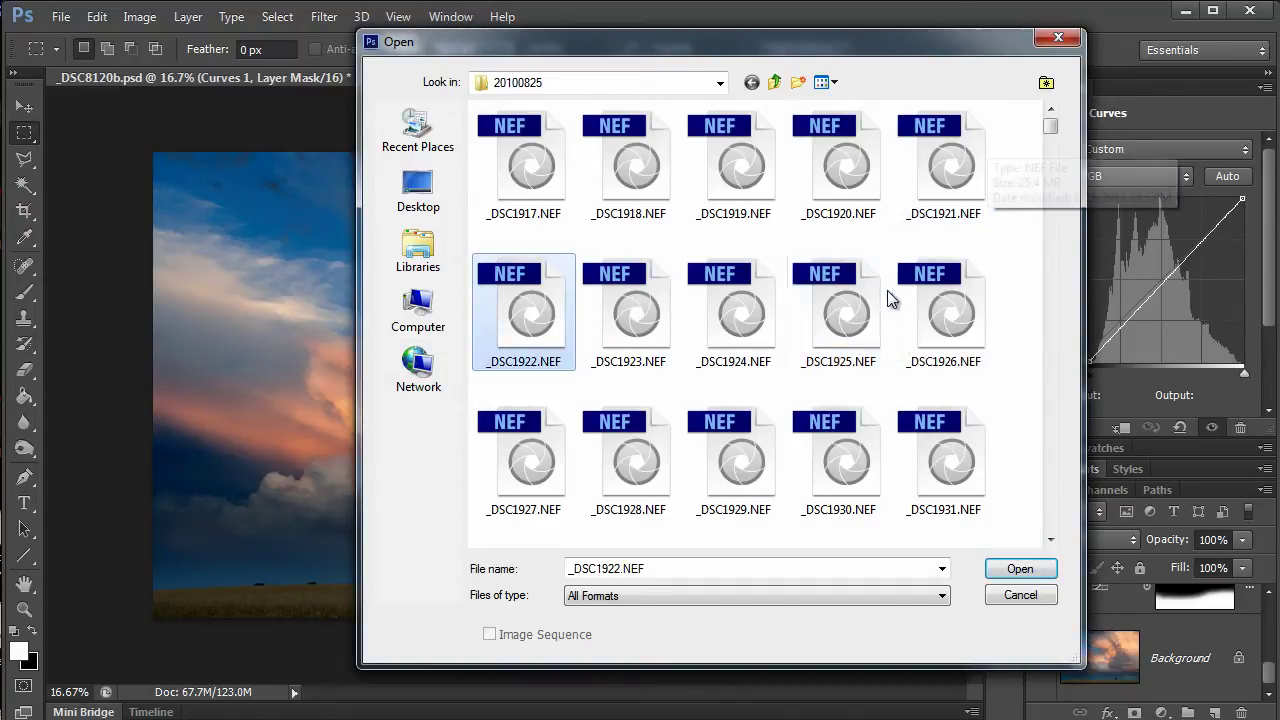
pyautogui.click(820, 462)
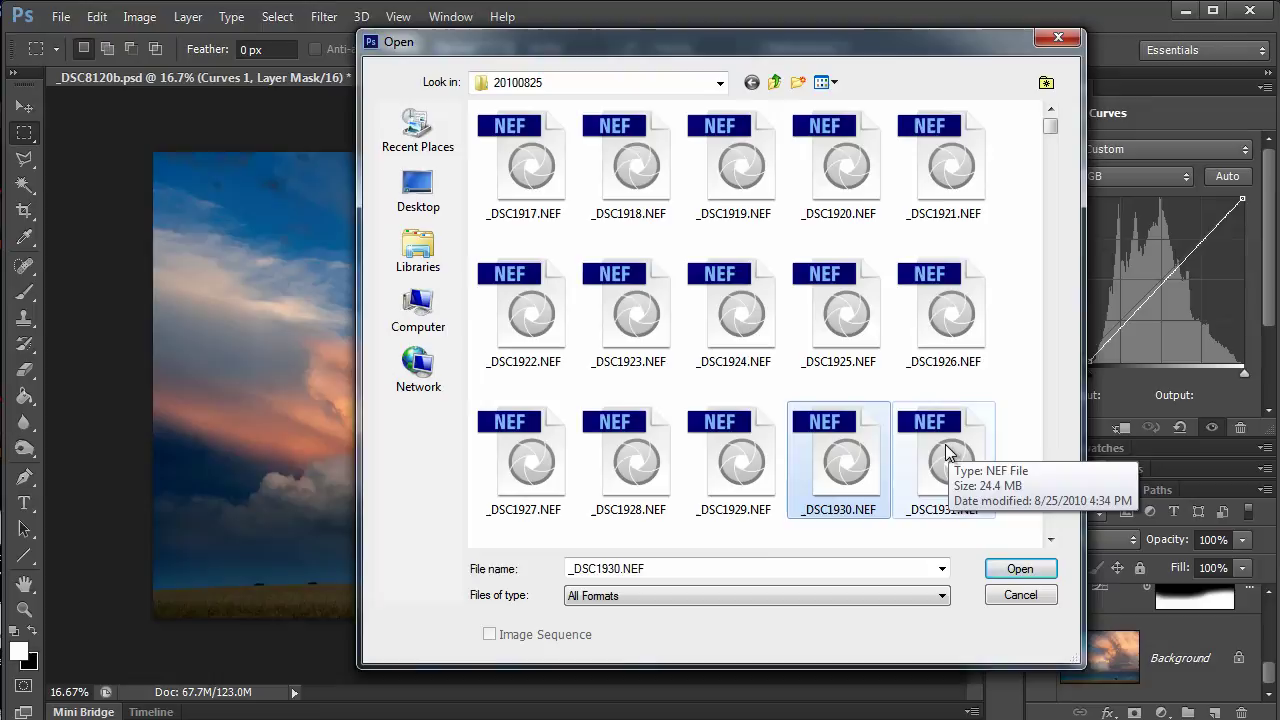
pyautogui.press('Escape')
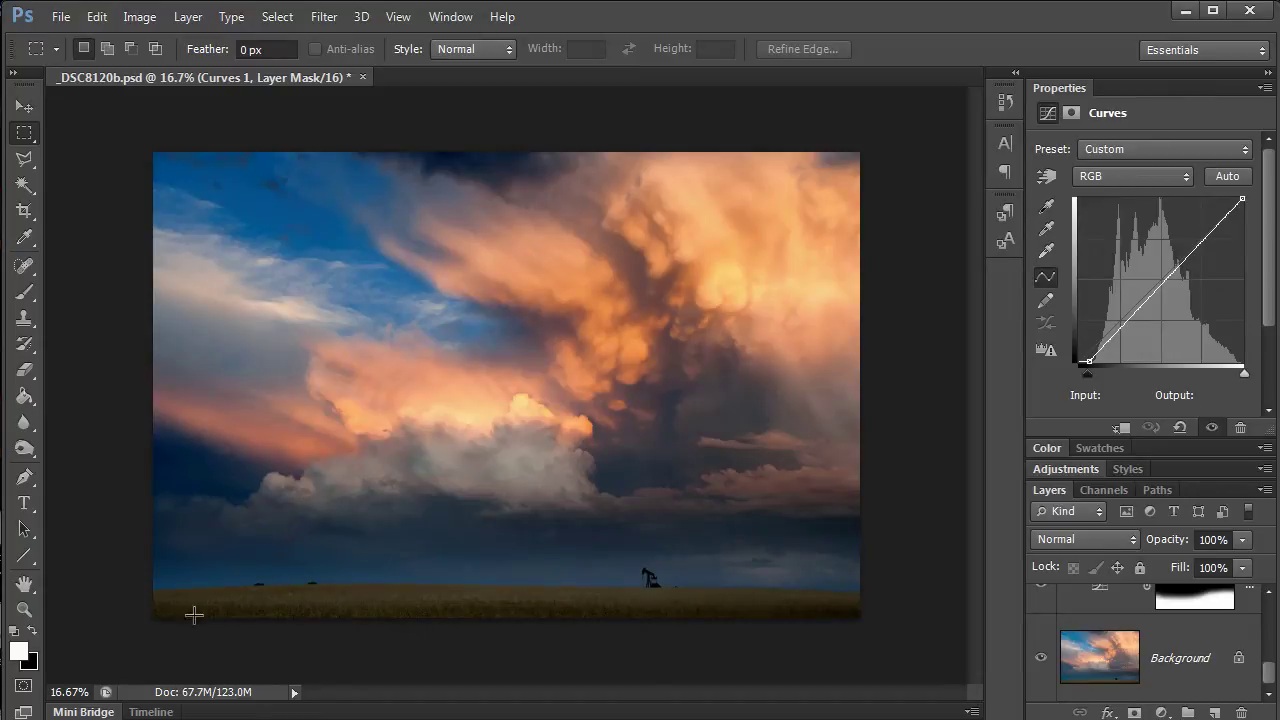
pyautogui.click(92, 713)
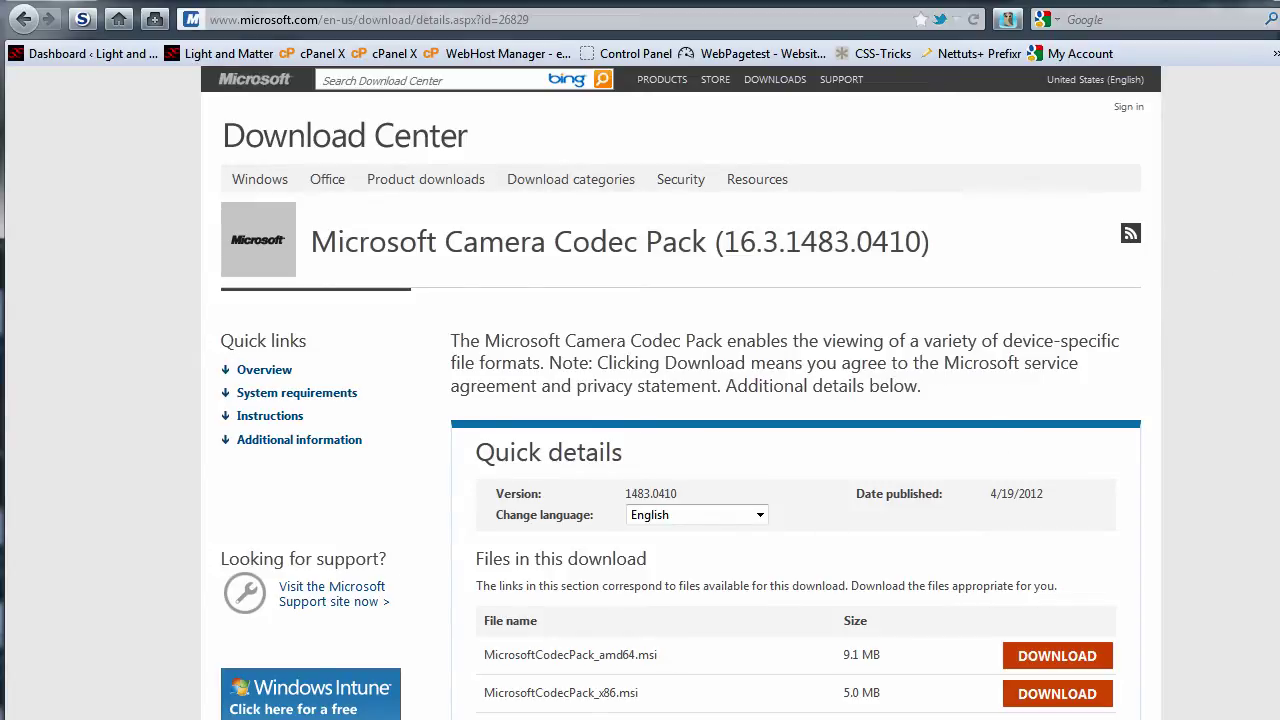
# Scroll through the Camera Codec Pack details and camera list, then highlight 64 in the amd64 file name.
pyautogui.scroll(-2, 681, 392)
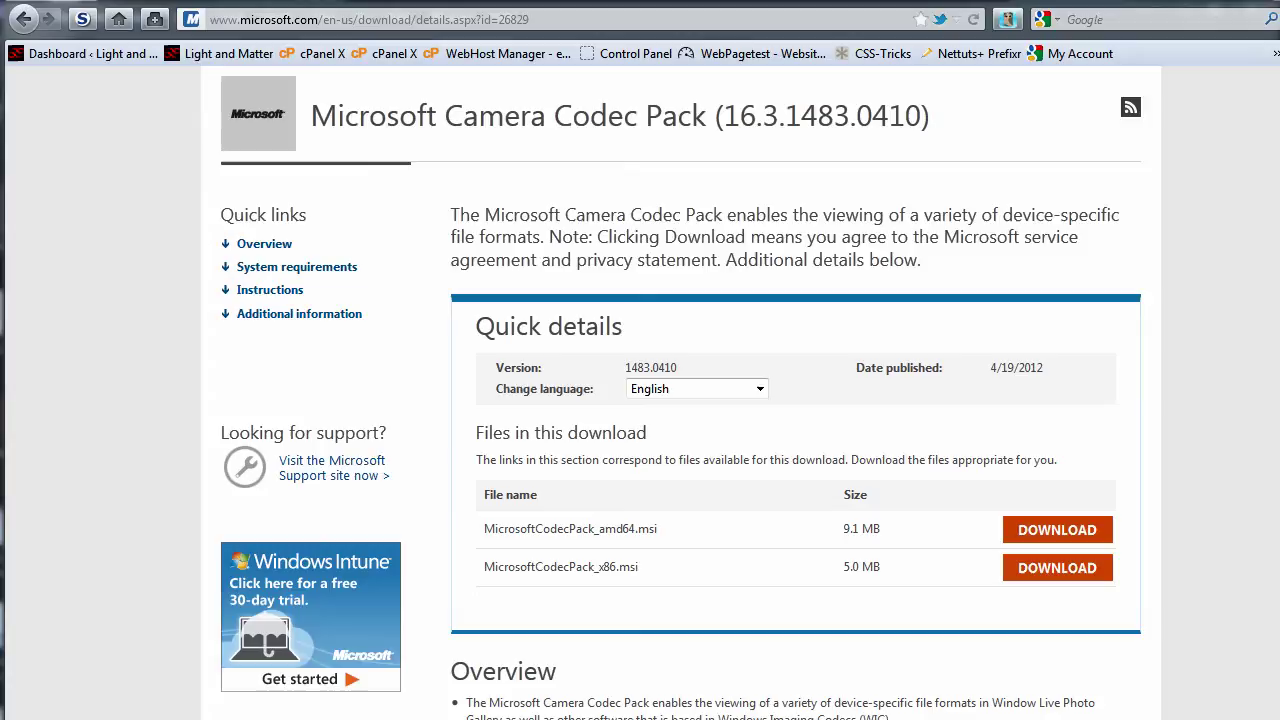
pyautogui.scroll(-2, 680, 400)
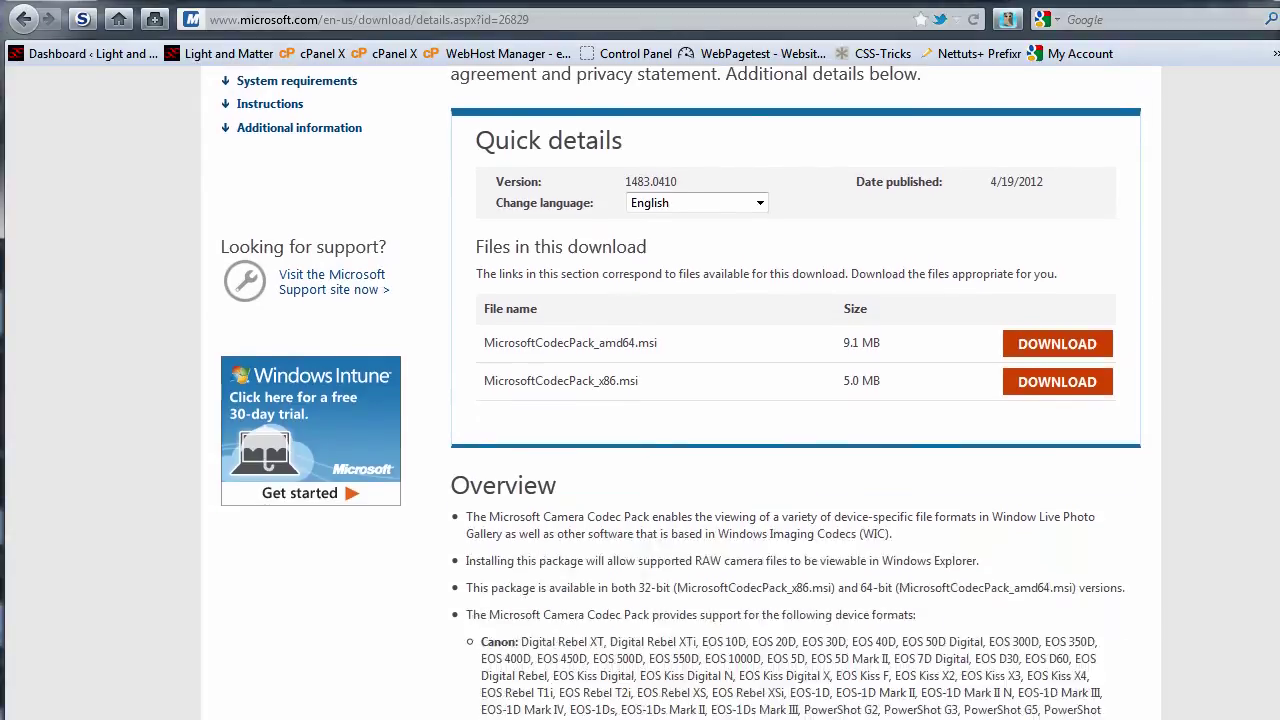
pyautogui.scroll(-5, 920, 400)
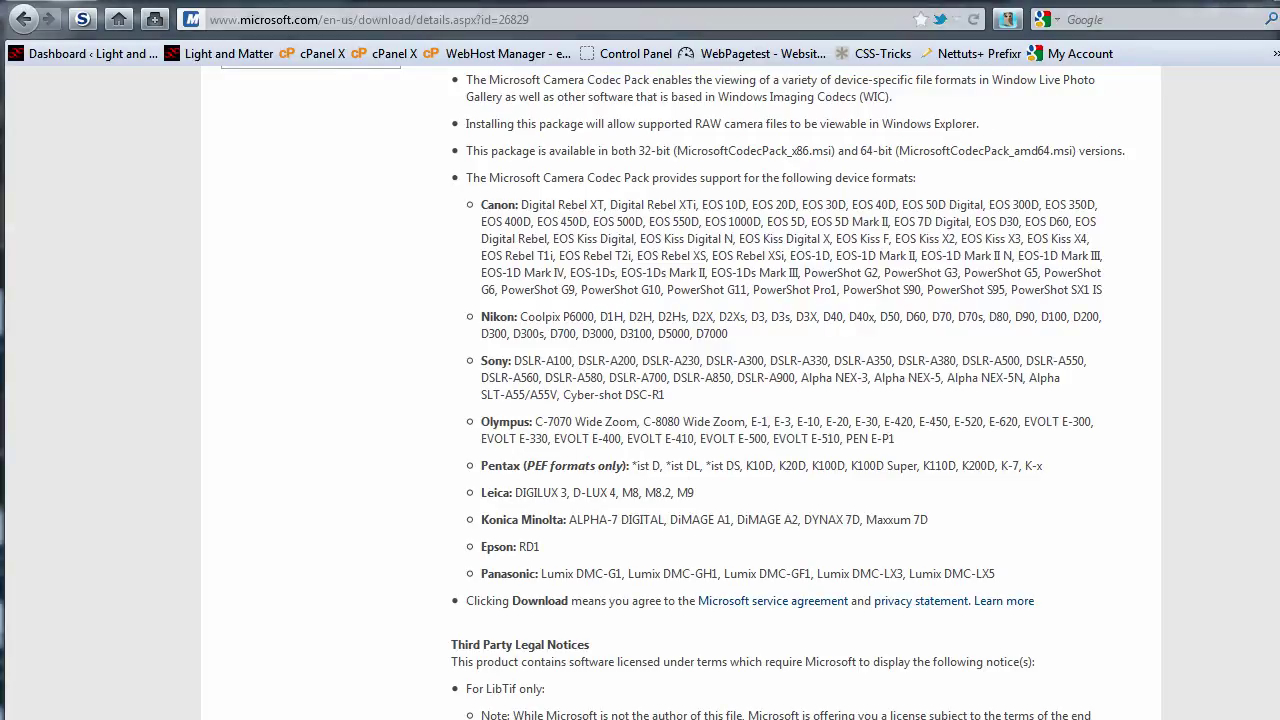
pyautogui.scroll(1, 1252, 200)
pyautogui.scroll(6, 640, 400)
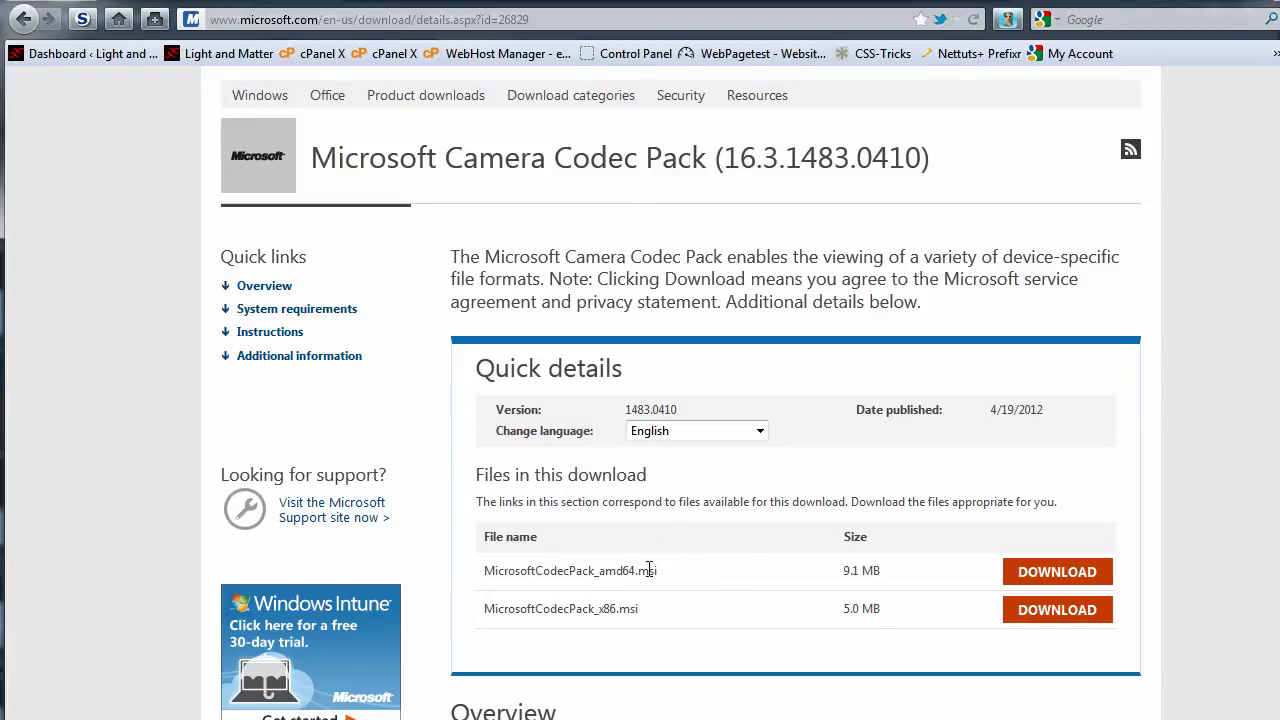
pyautogui.moveTo(636, 571); pyautogui.dragTo(623, 571)
pyautogui.click(664, 611)
# Download and save the 64-bit codec installer, then cancel running it and close Downloads.
pyautogui.click(1066, 574)
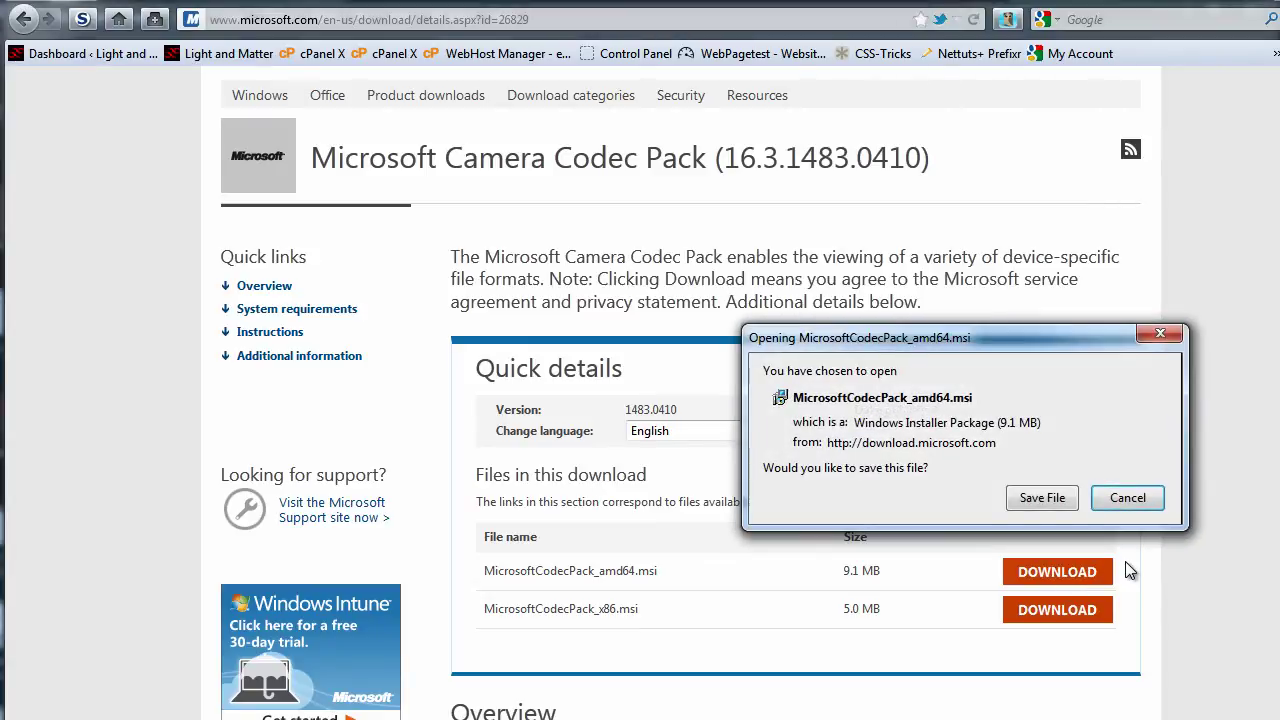
pyautogui.click(1042, 498)
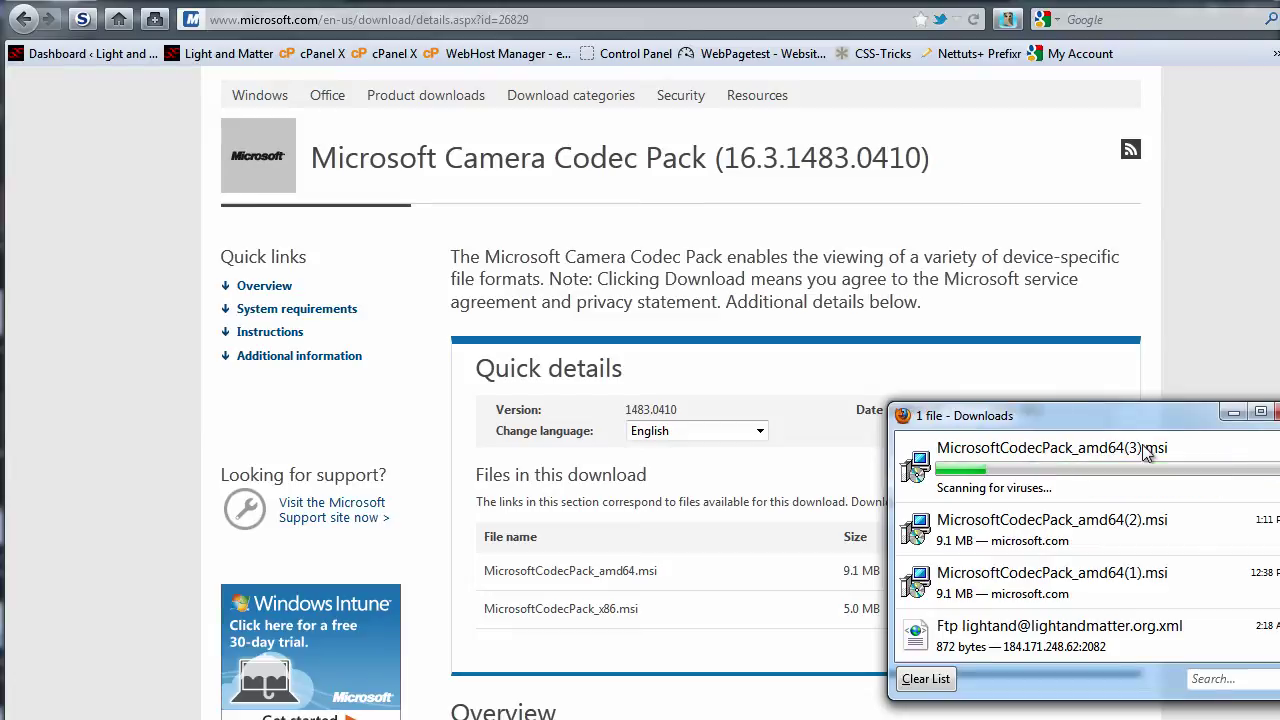
pyautogui.doubleClick(1042, 465)
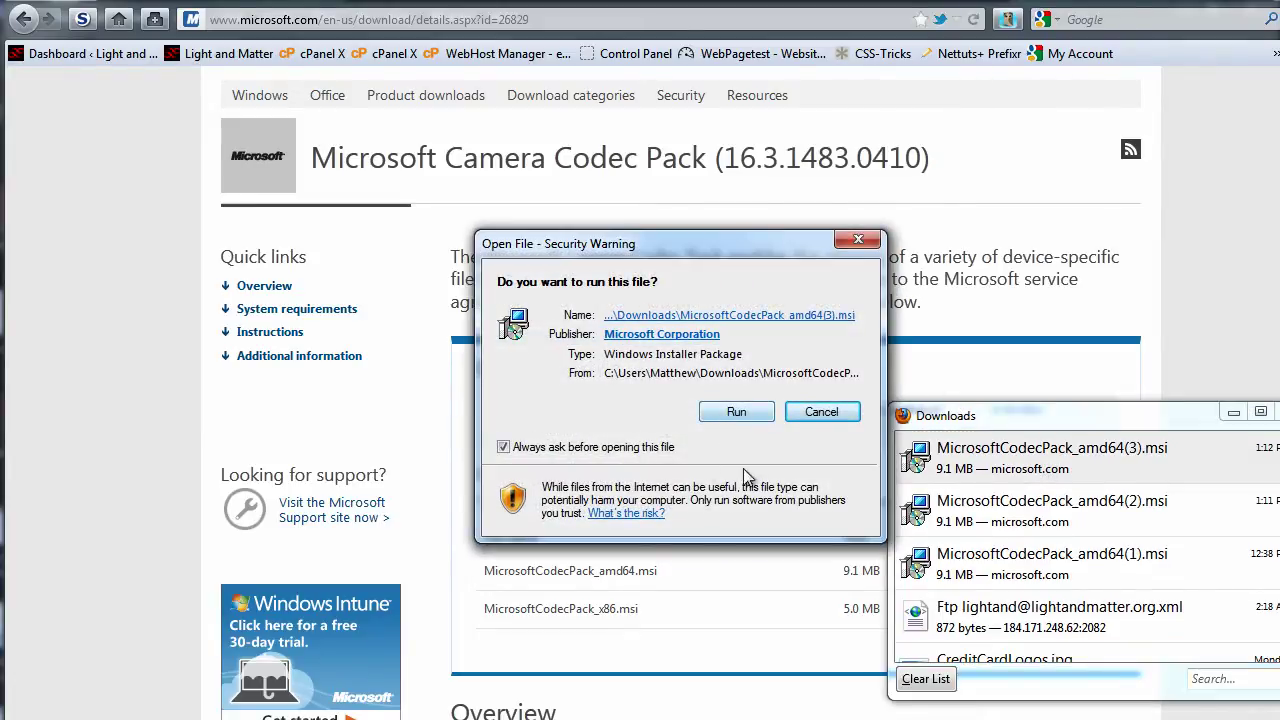
pyautogui.click(838, 414)
pyautogui.click(1274, 412)
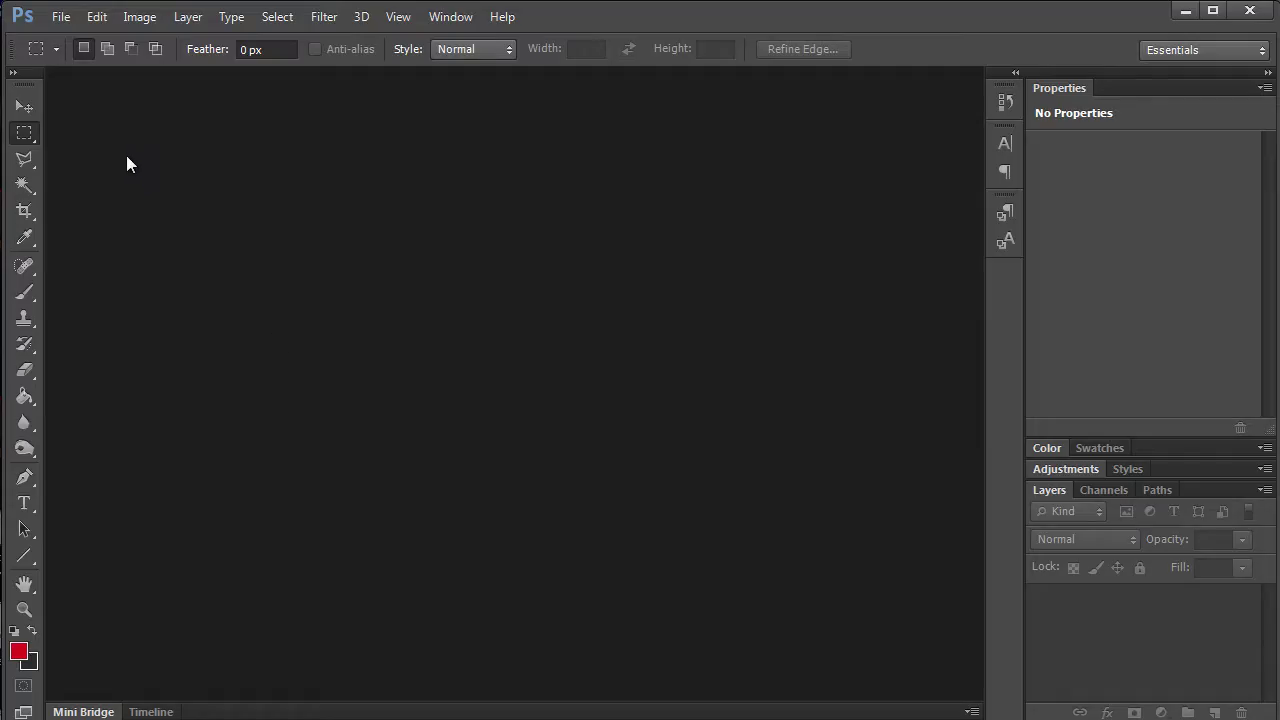
pyautogui.click(60, 17)
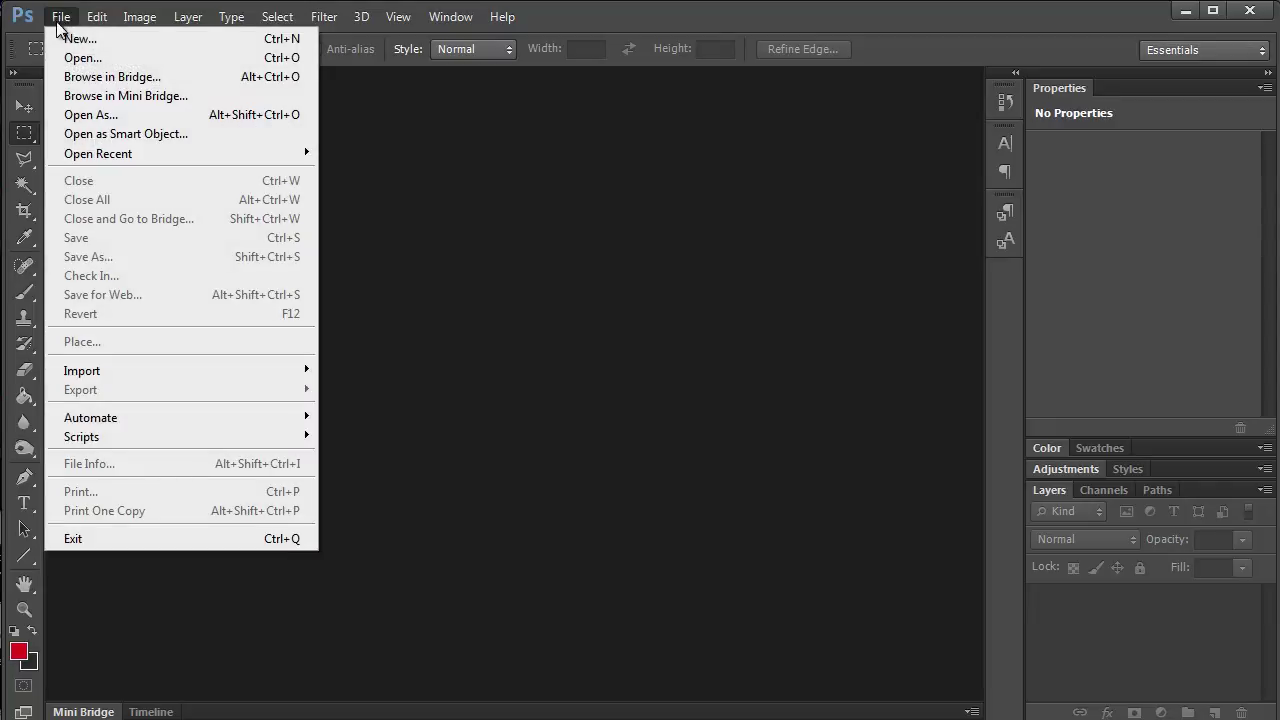
pyautogui.click(92, 58)
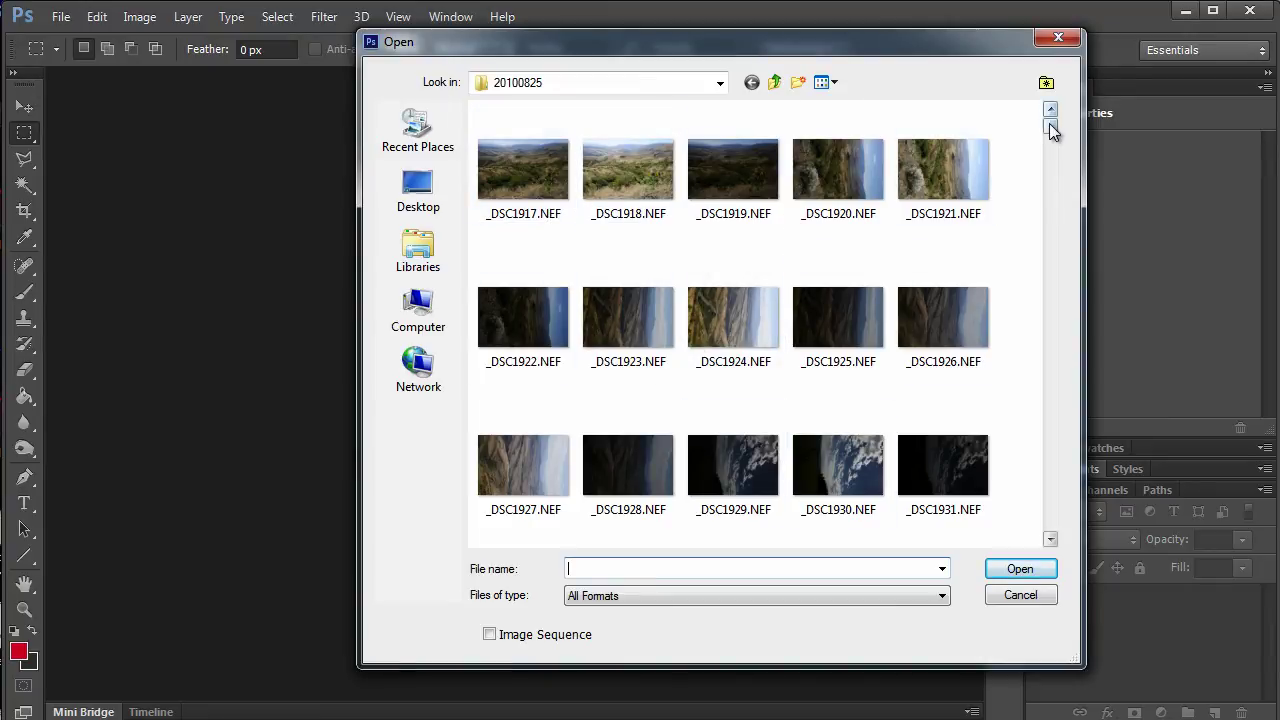
pyautogui.moveTo(1052, 128); pyautogui.dragTo(1052, 165)
pyautogui.moveTo(1062, 210); pyautogui.dragTo(1058, 400)
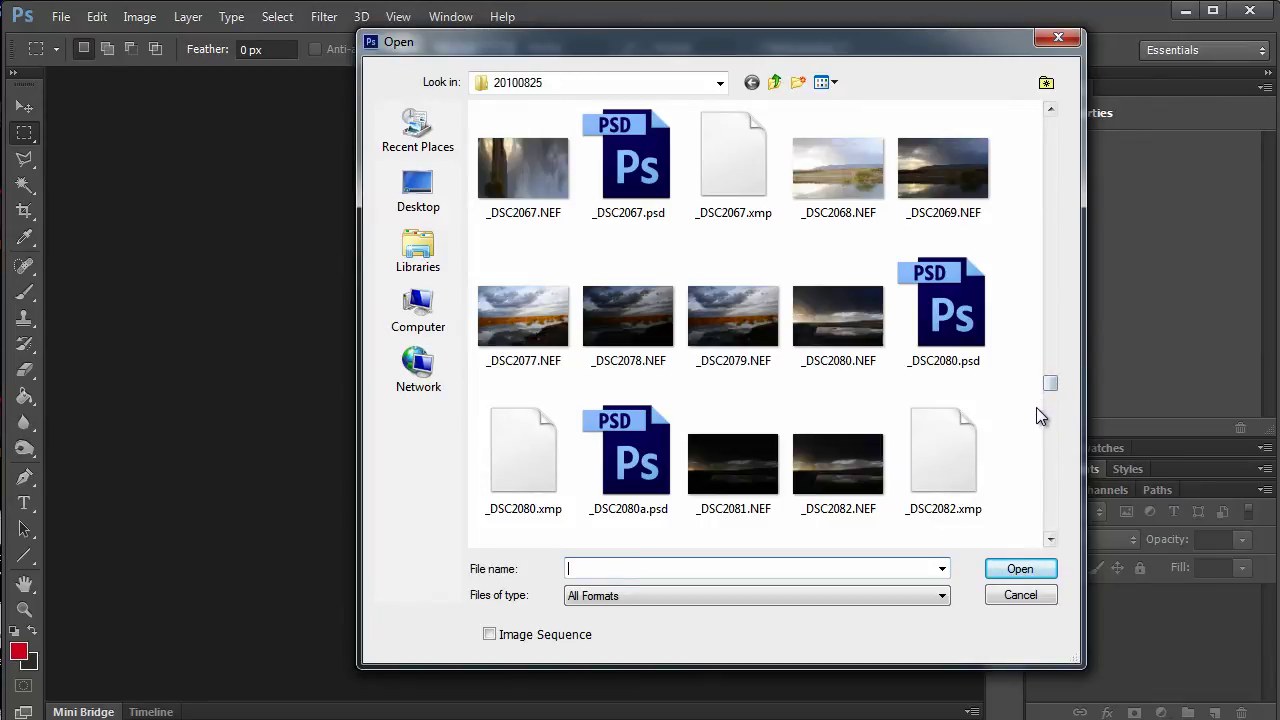
pyautogui.click(623, 176)
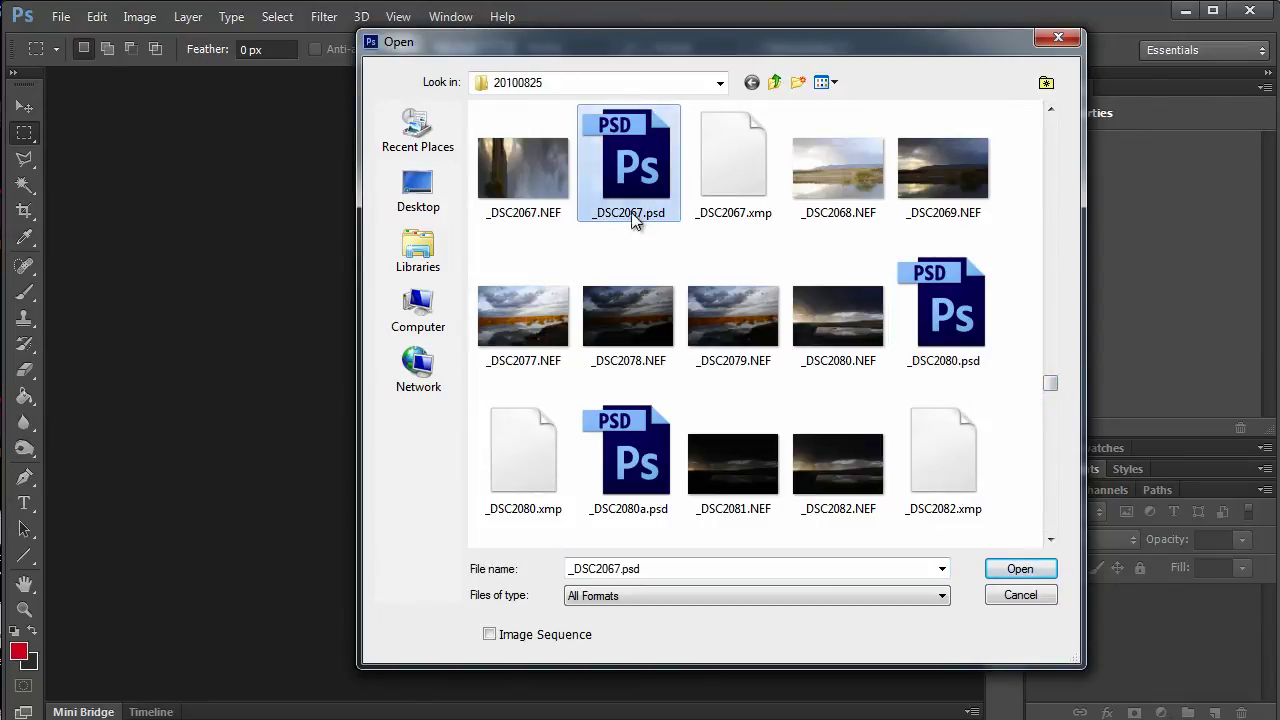
pyautogui.click(655, 445)
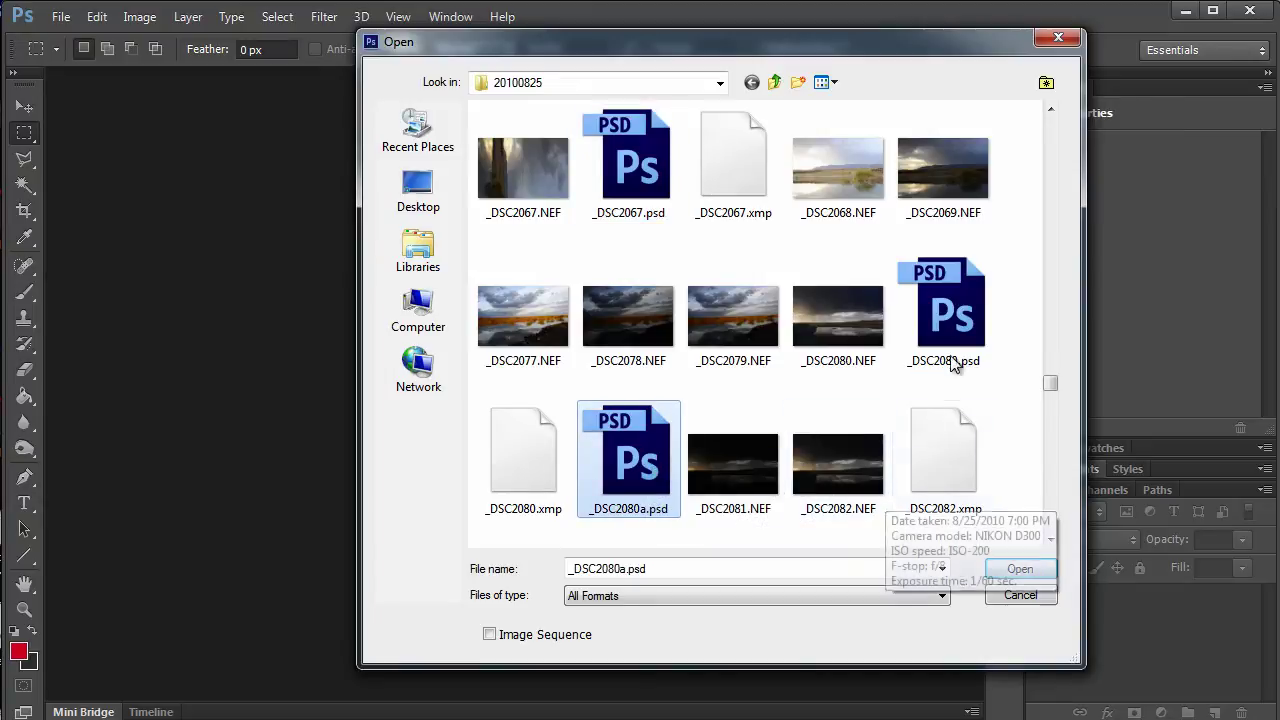
pyautogui.click(944, 315)
pyautogui.moveTo(1052, 383); pyautogui.dragTo(1050, 135)
pyautogui.scroll(3, 1048, 133)
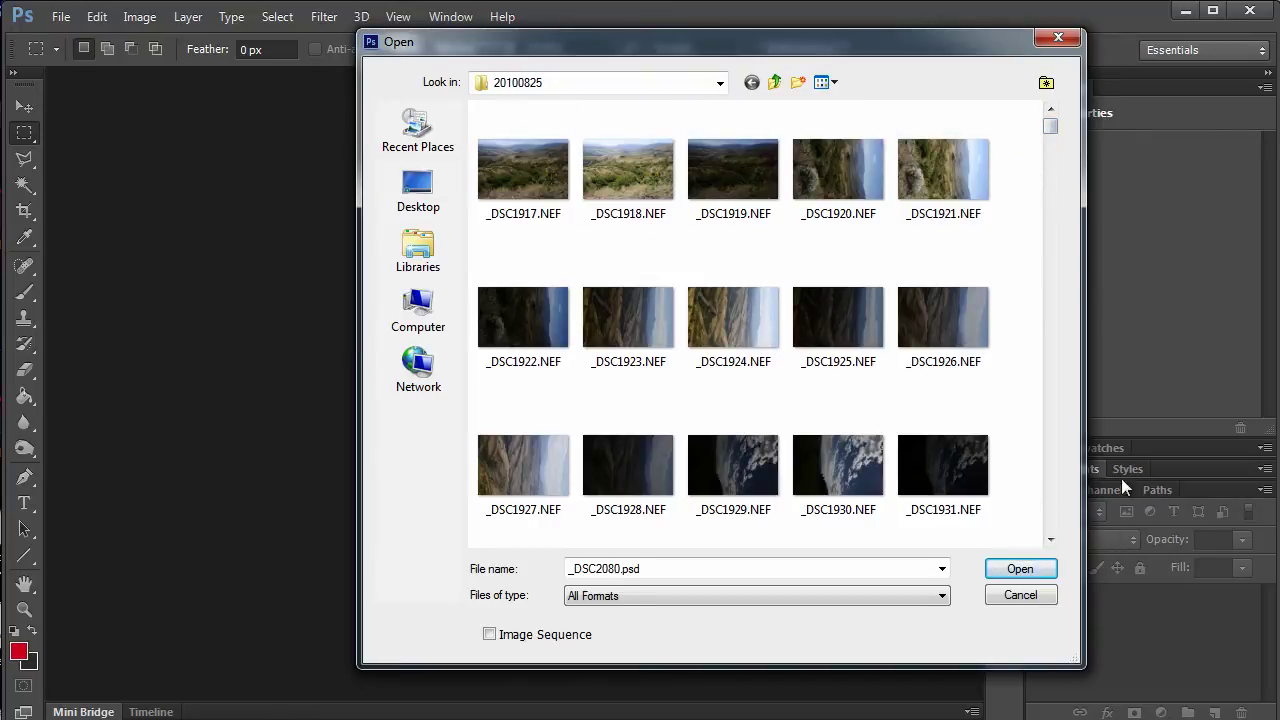
pyautogui.click(1020, 595)
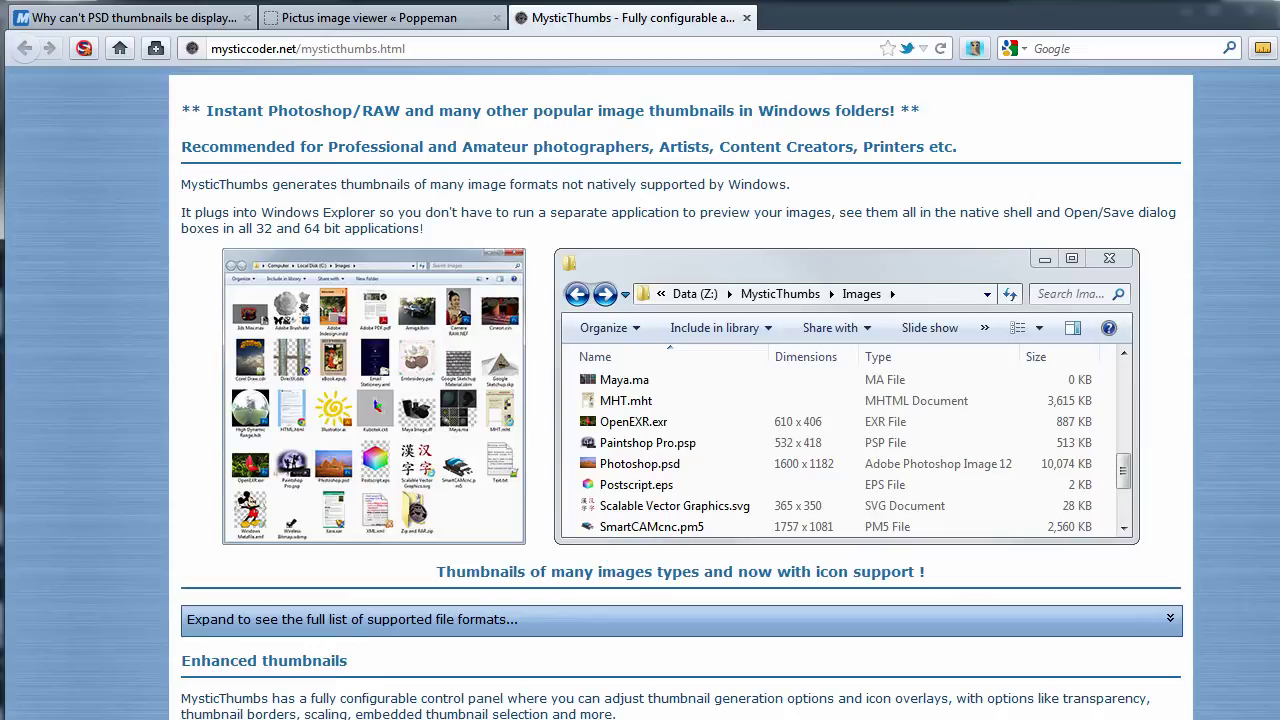
pyautogui.scroll(-1, 640, 400)
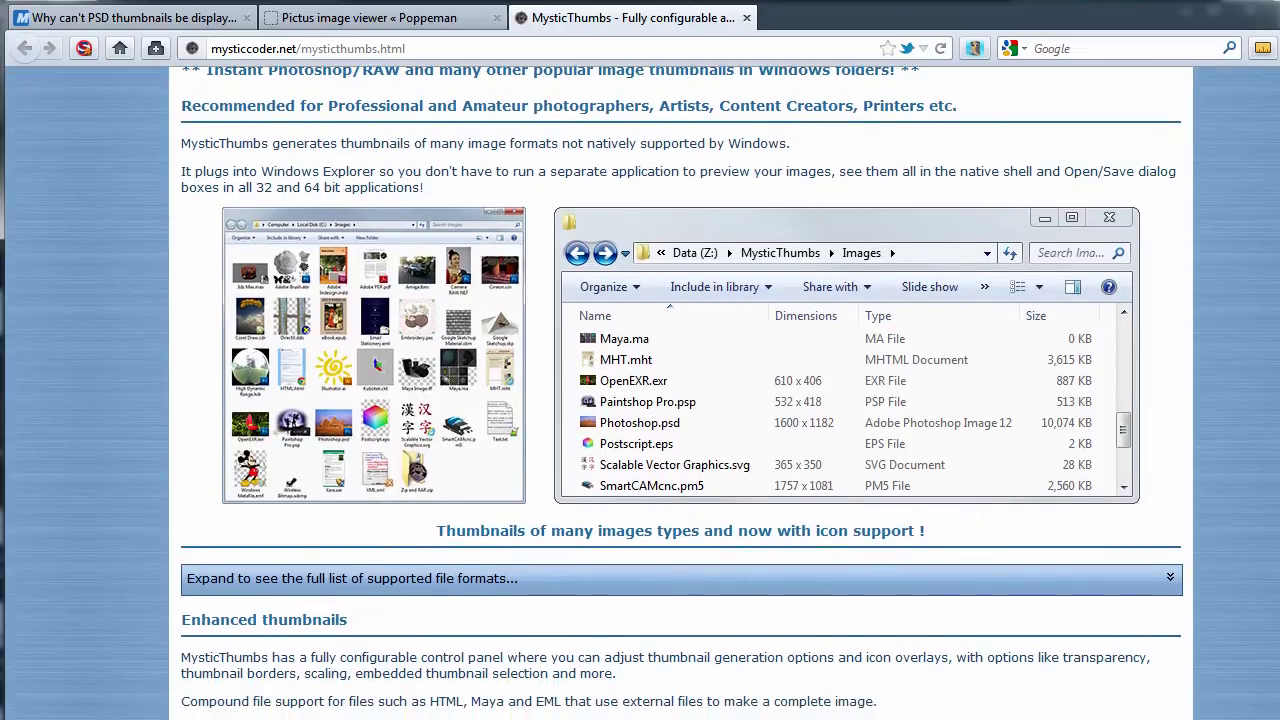
pyautogui.scroll(-10, 640, 400)
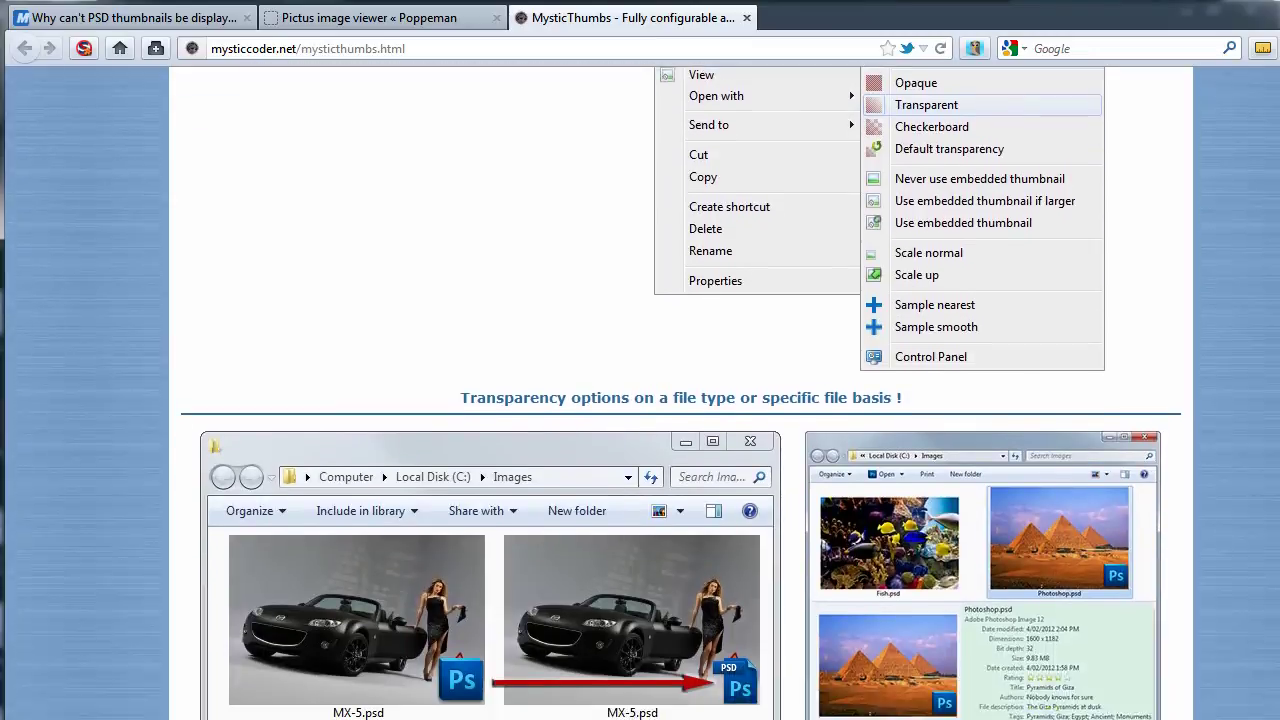
pyautogui.scroll(-6, 640, 400)
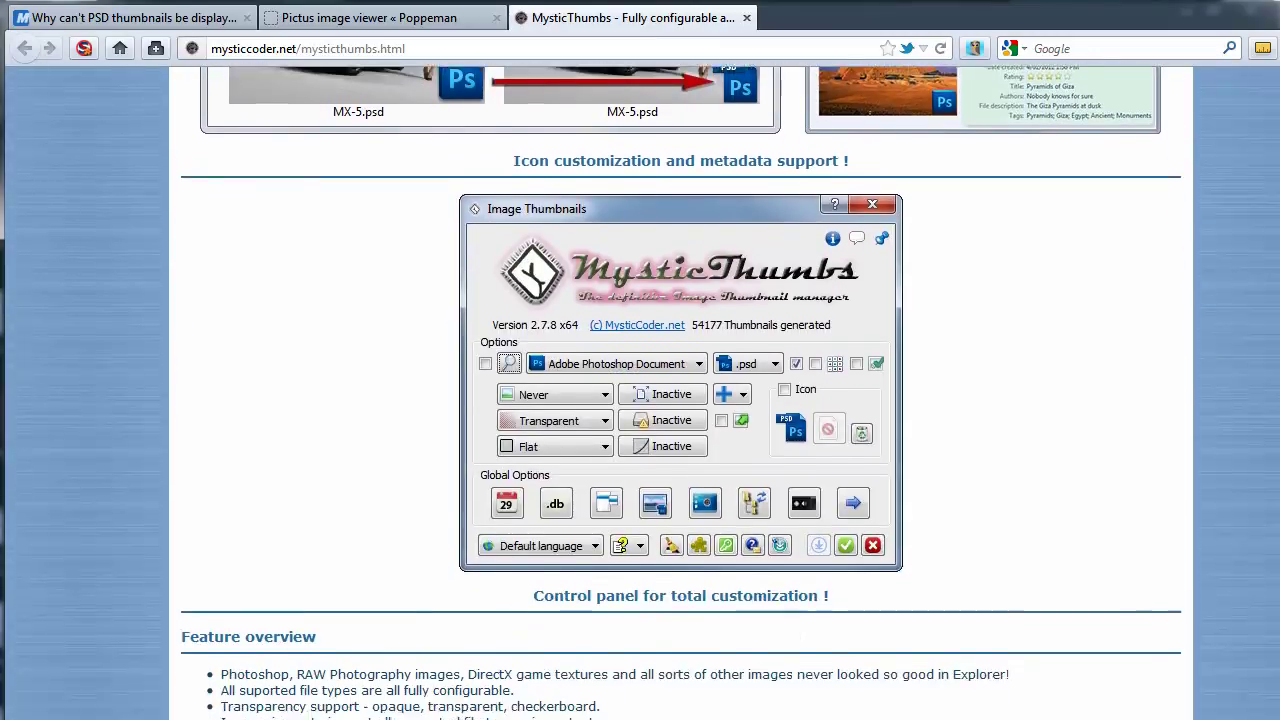
pyautogui.scroll(-1, 640, 400)
pyautogui.scroll(-7, 640, 400)
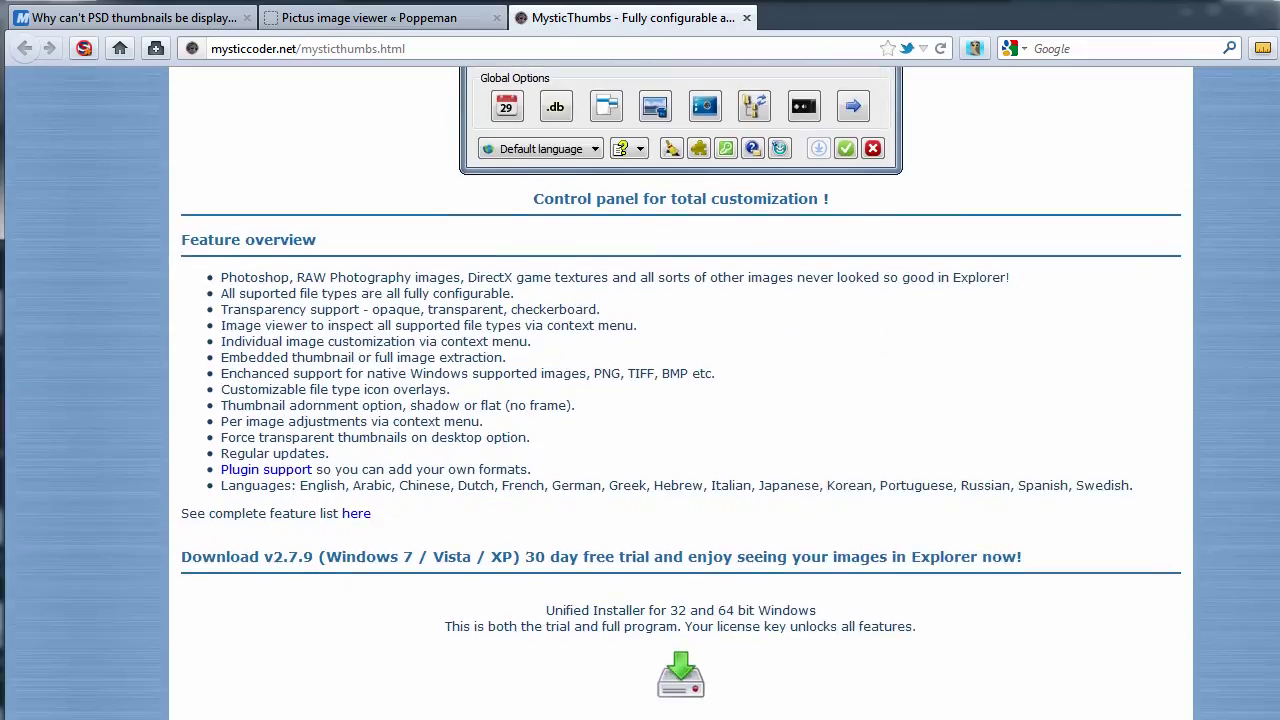
pyautogui.scroll(-2, 640, 400)
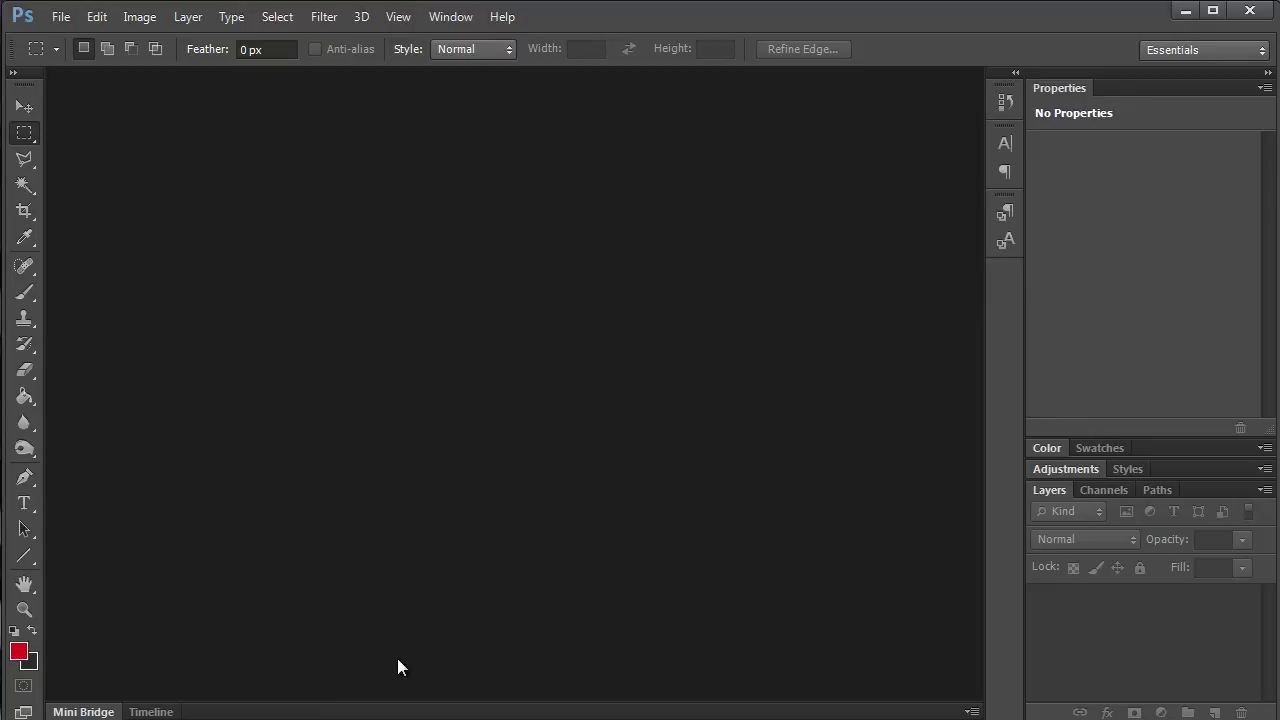
# Switch to the 20110308 folder, scroll its NEF thumbnails and select _DSC6846-2.NEF for details.
pyautogui.hotkey('alt', 'Tab')
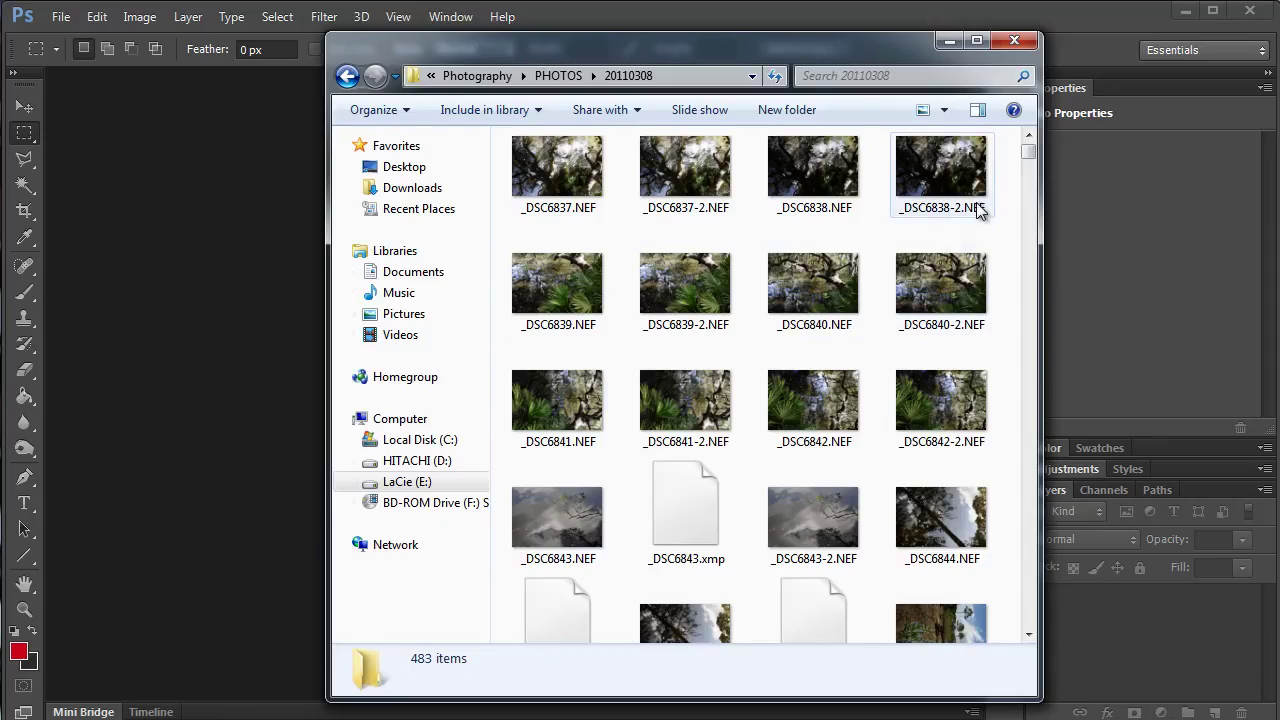
pyautogui.moveTo(1036, 160); pyautogui.dragTo(1037, 180)
pyautogui.click(563, 294)
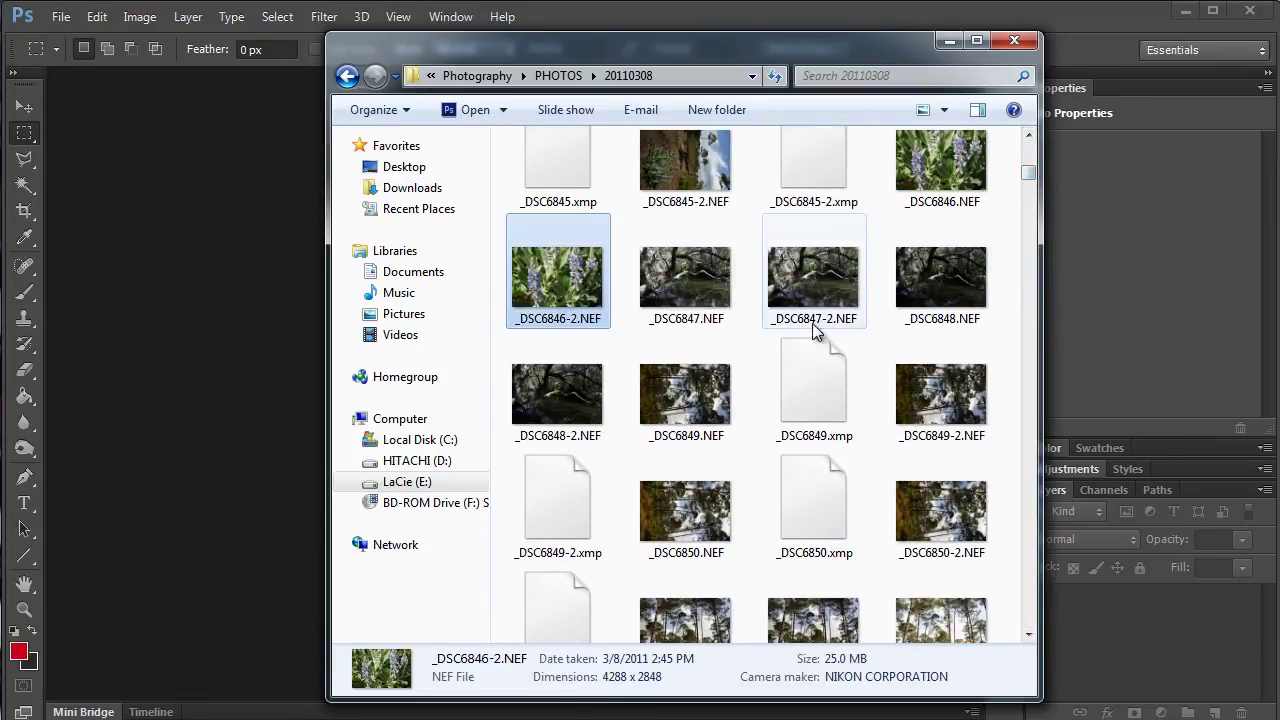
pyautogui.moveTo(1030, 180); pyautogui.dragTo(1030, 214)
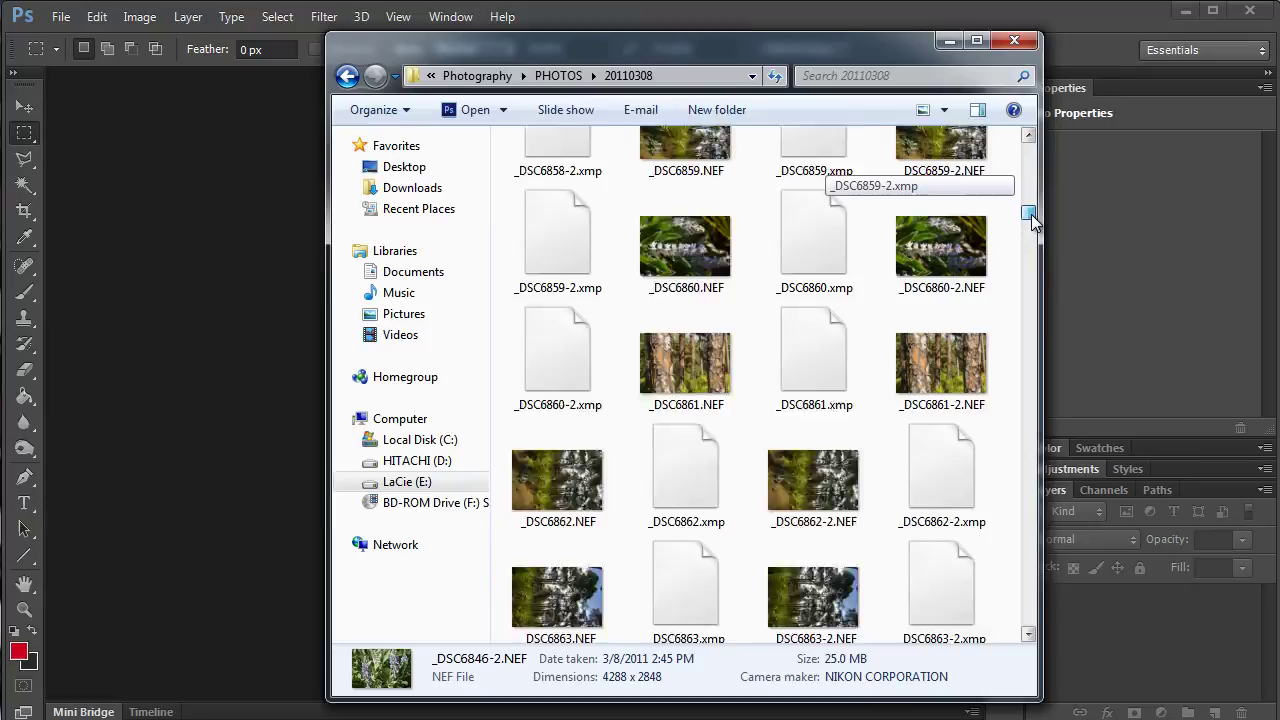